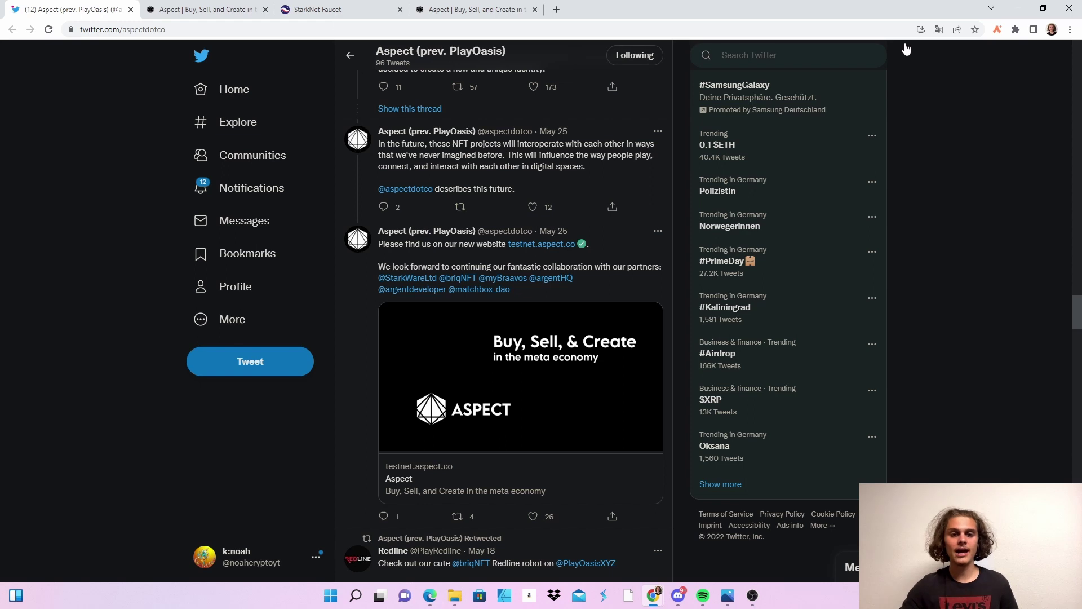
# Copy the Argent X account address into the StarkNet Faucet ETH request, then return to Aspect.
pyautogui.click(998, 30)
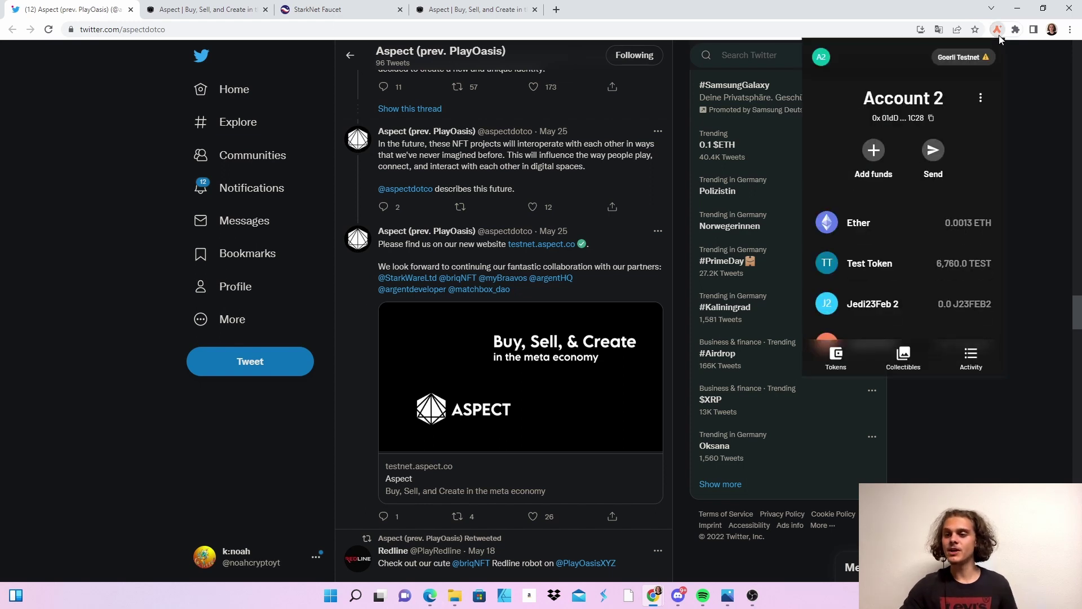
pyautogui.click(932, 119)
pyautogui.click(309, 11)
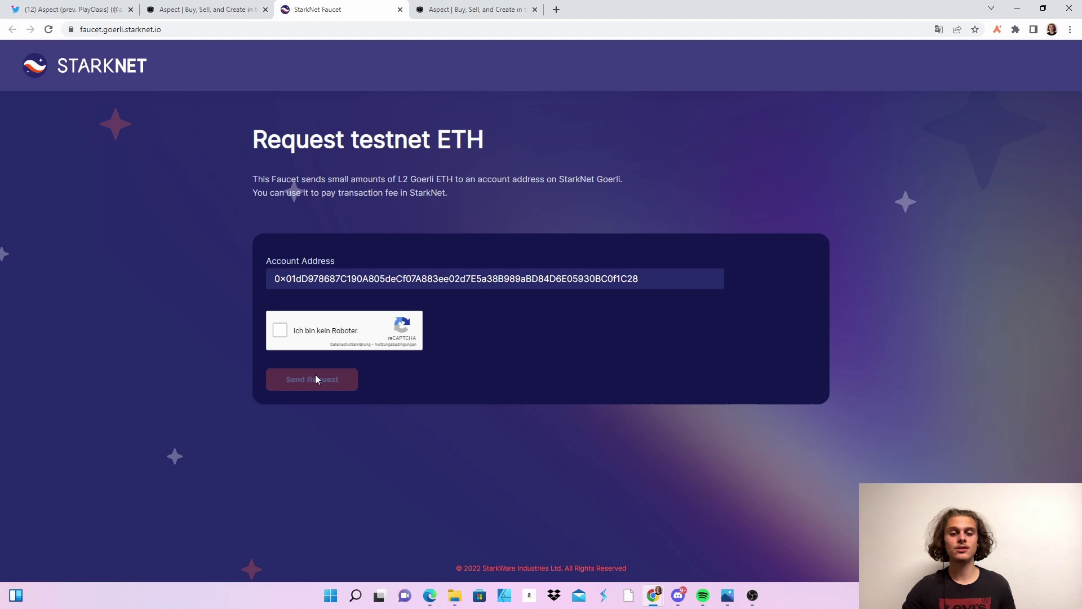
pyautogui.click(212, 9)
# Disconnect the wallet from Aspect, then reconnect it by choosing Argent X.
pyautogui.click(493, 10)
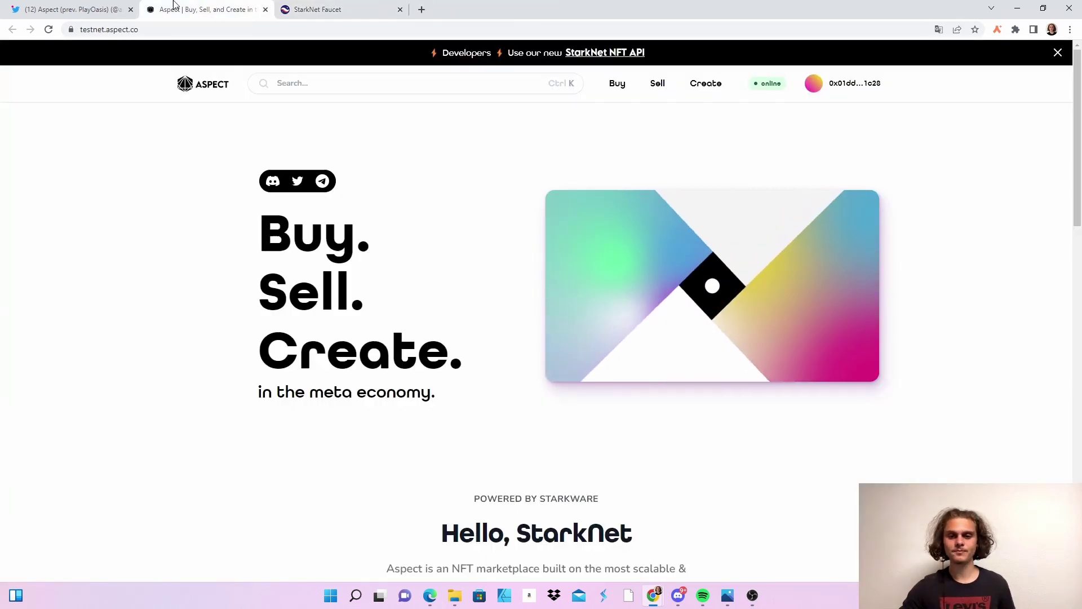
pyautogui.click(825, 90)
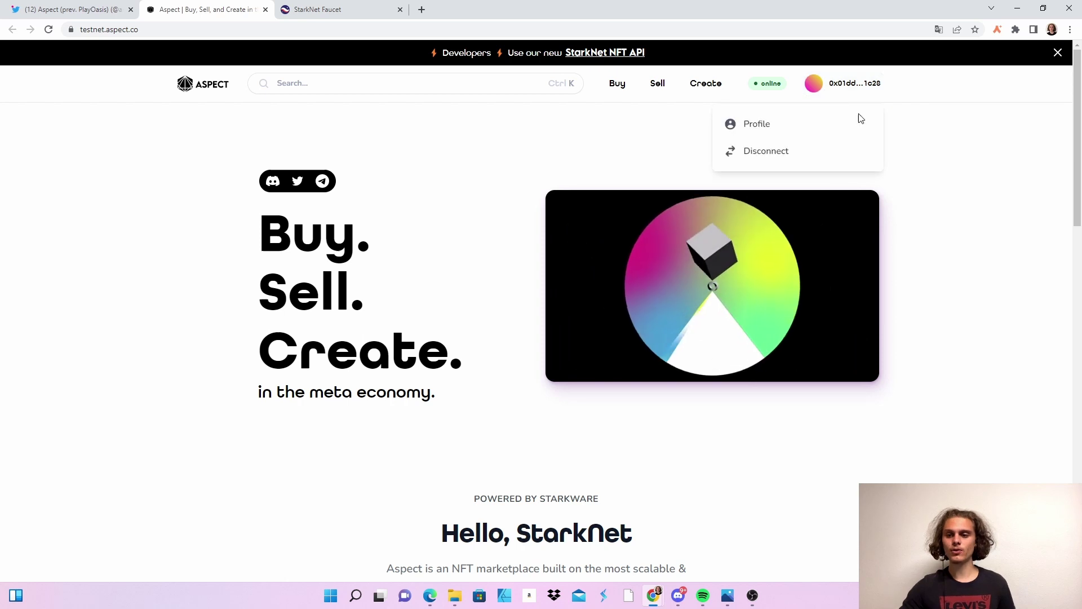
pyautogui.click(804, 158)
pyautogui.click(860, 90)
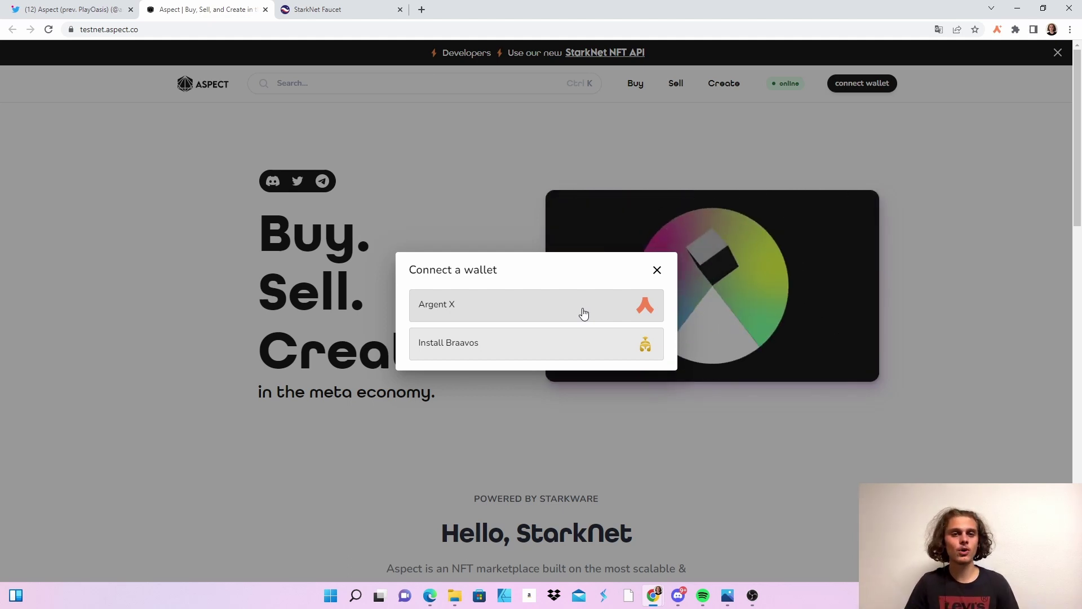
pyautogui.click(583, 313)
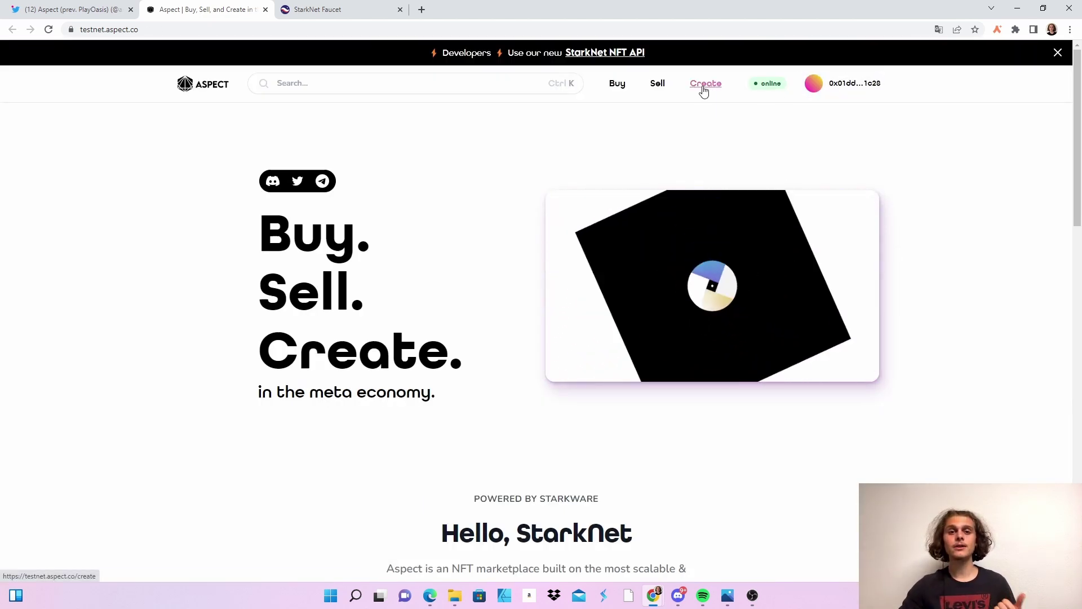
# Start a new NFT and upload the KDABet logo PNG as its image.
pyautogui.click(704, 91)
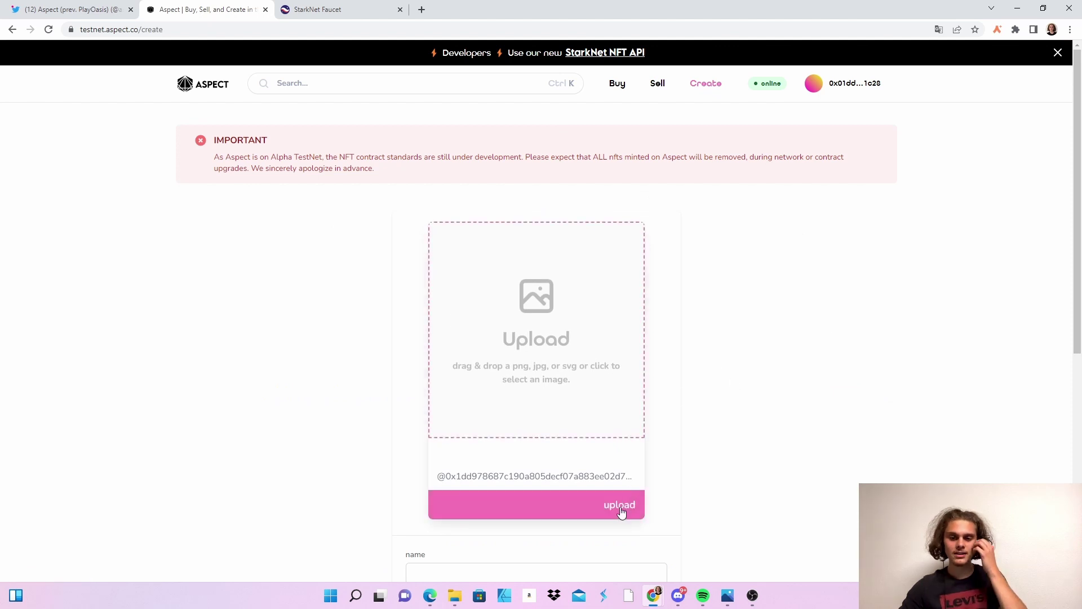
pyautogui.click(609, 361)
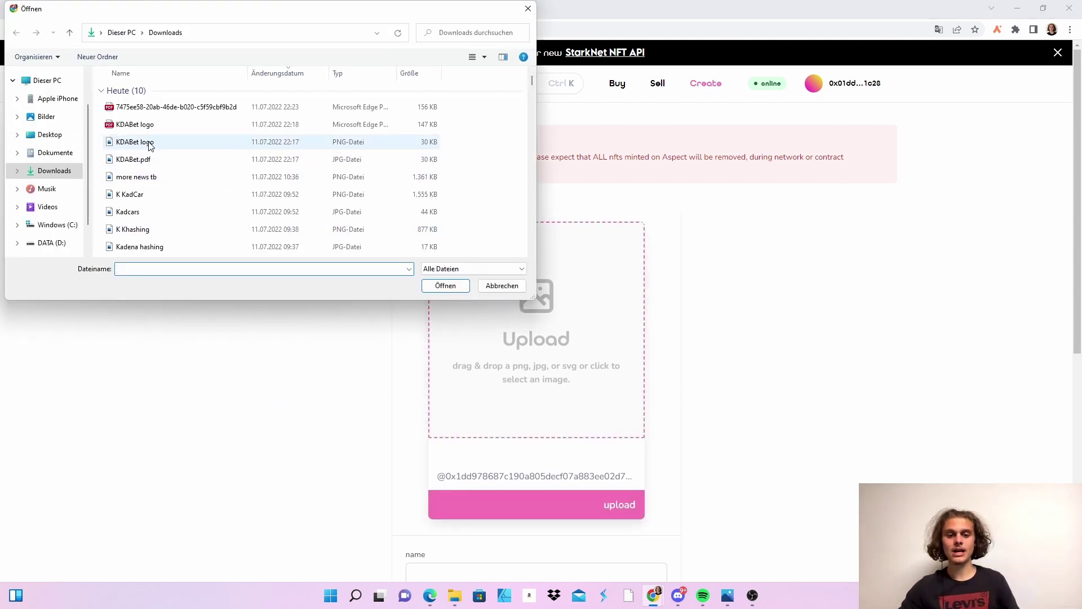
pyautogui.doubleClick(178, 145)
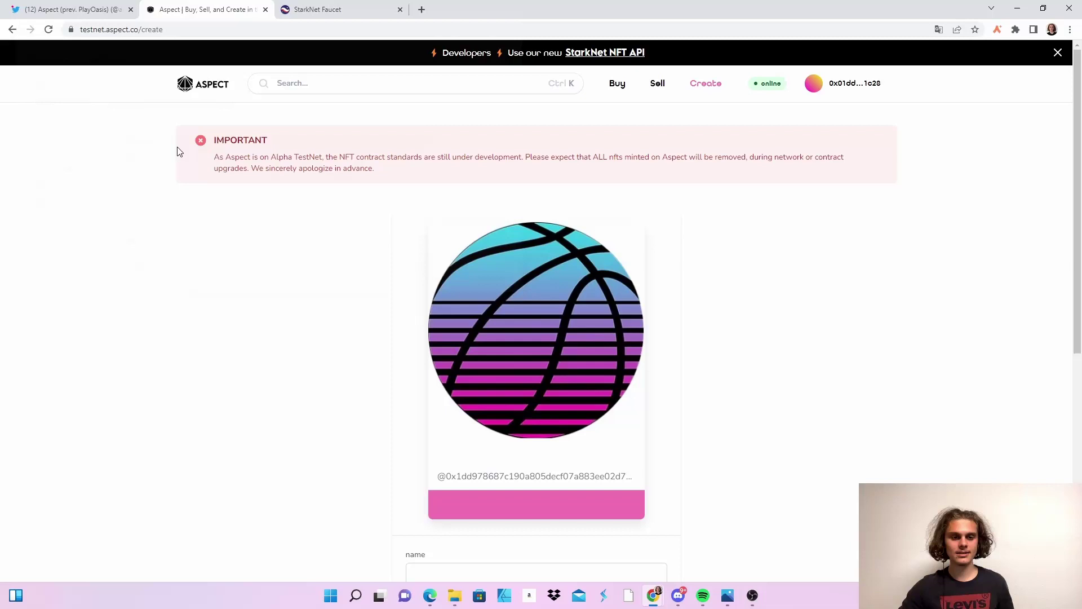
pyautogui.scroll(-5, 694, 345)
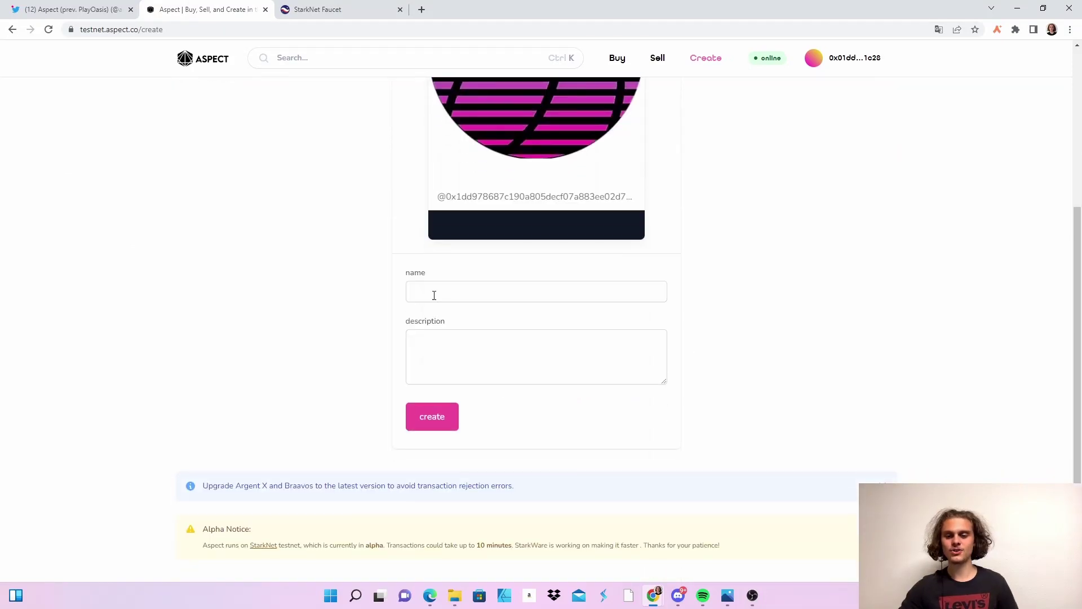
# Name the NFT 'KDABet', describe it as 'wen $KDAb', and create it.
pyautogui.click(434, 295)
pyautogui.write('KDA')
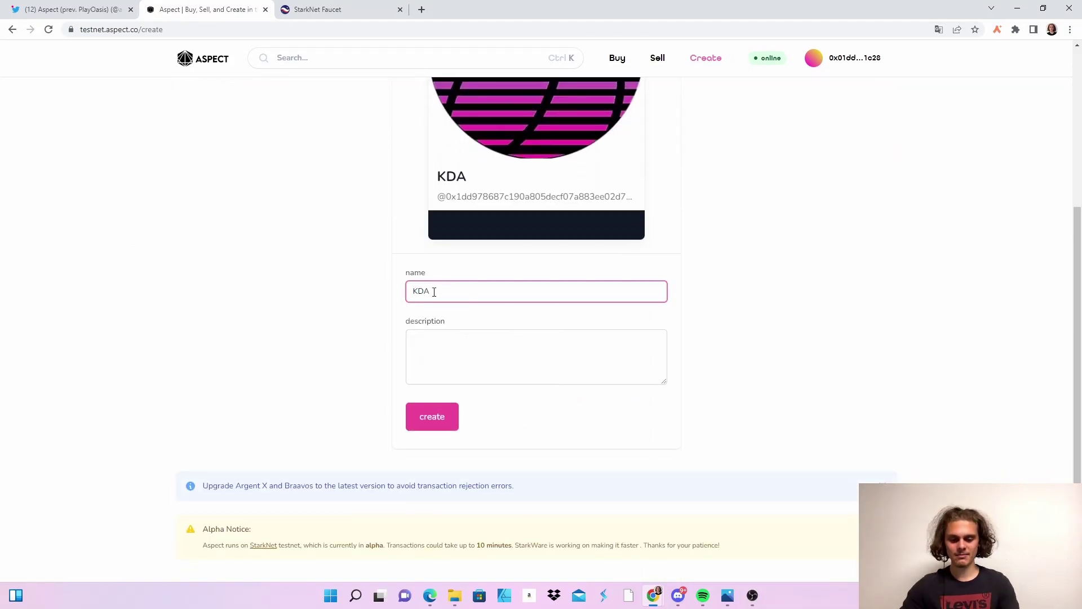
pyautogui.write('b')
pyautogui.press('BackSpace')
pyautogui.write('Bet')
pyautogui.press('Tab')
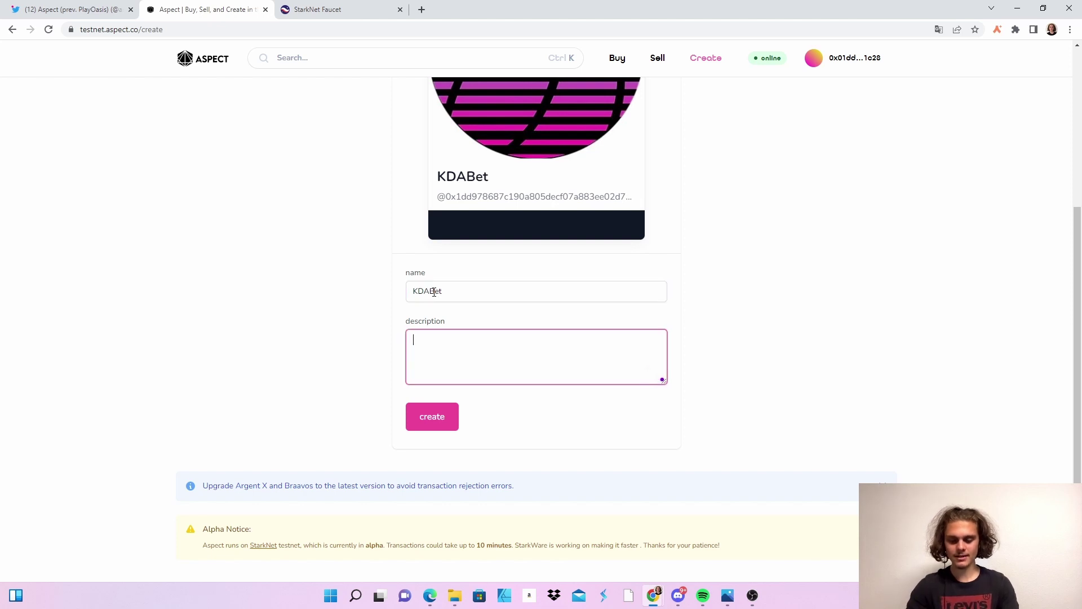
pyautogui.write('wen KDAb')
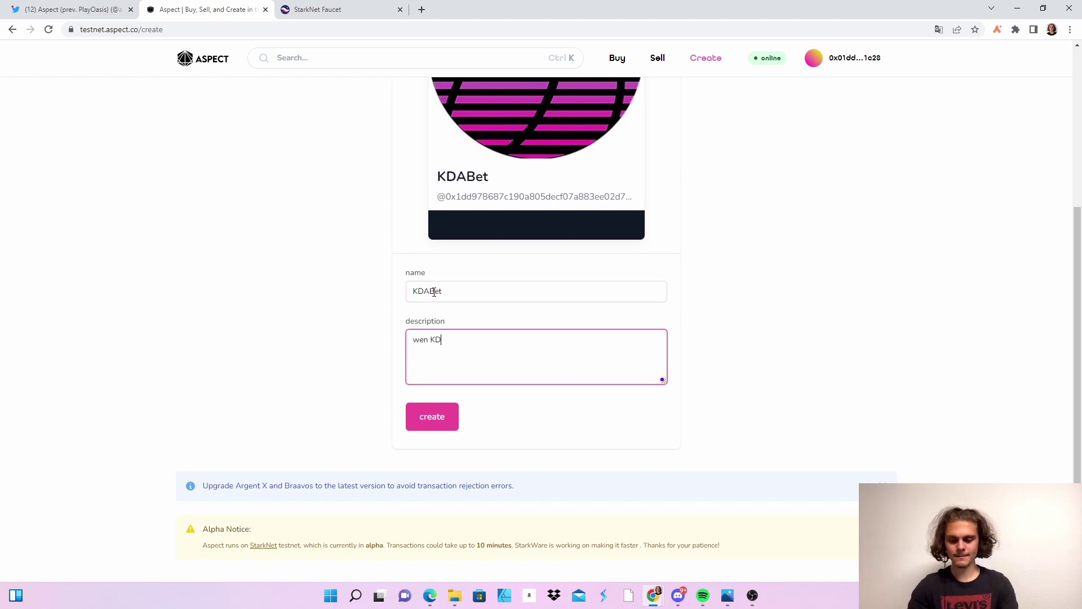
pyautogui.click(430, 339)
pyautogui.write('$')
pyautogui.click(437, 424)
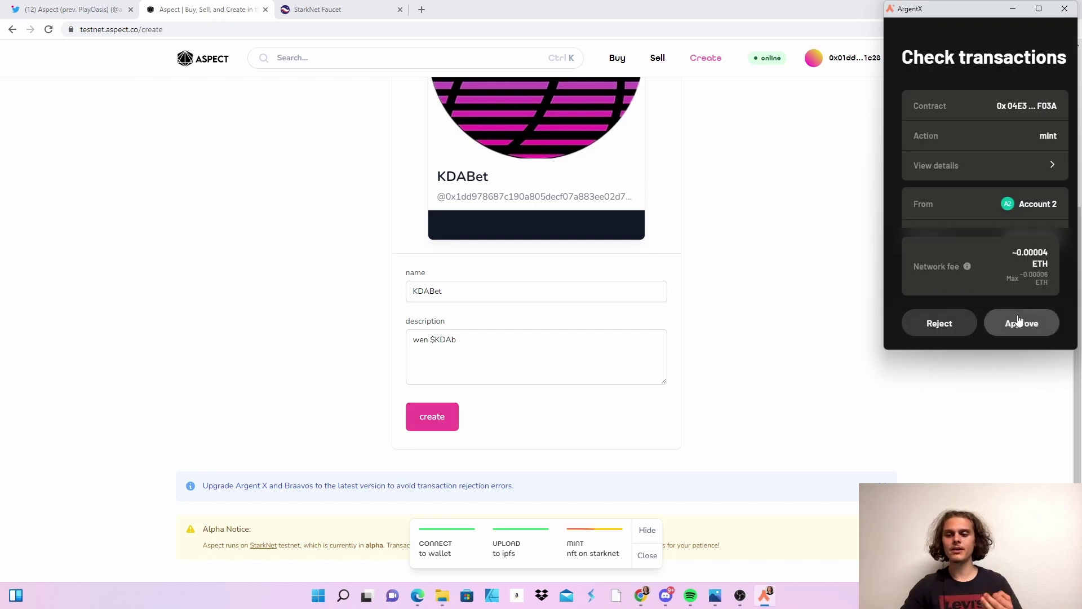
# Approve the KDABet mint transaction in Argent X and view your owned NFTs on the Sell page.
pyautogui.click(1019, 320)
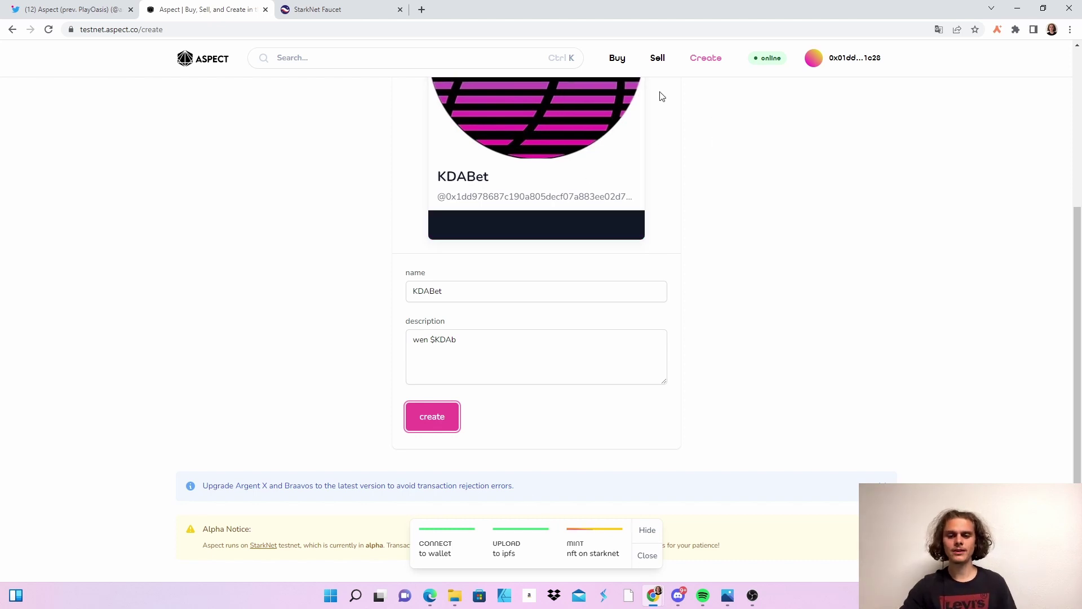
pyautogui.click(658, 59)
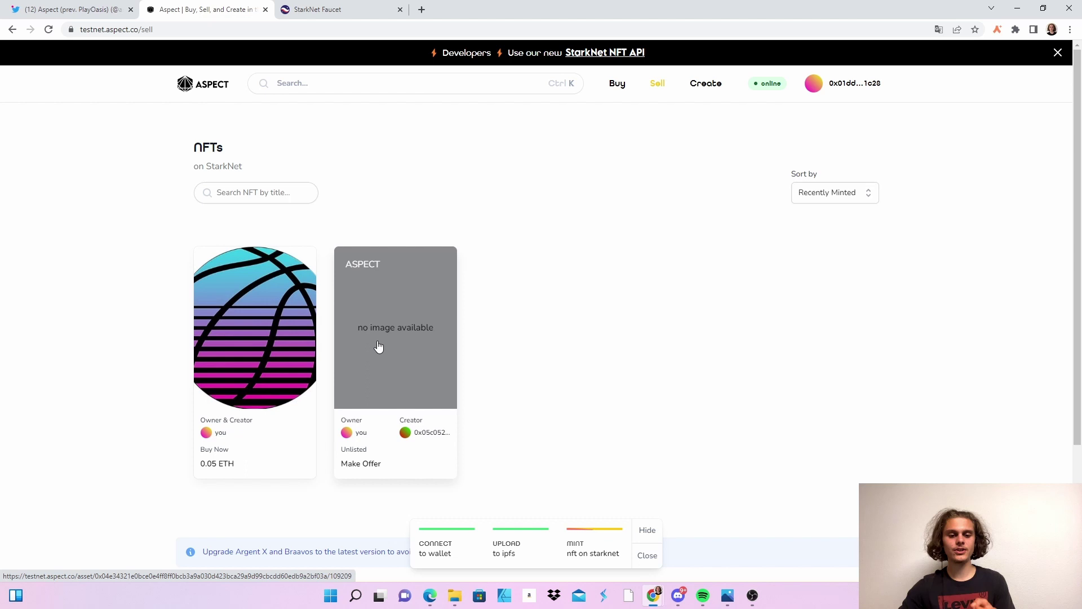
# List the unlisted NFT for sale at a price of 0.002 ETH (0.00194 ETH received).
pyautogui.click(396, 334)
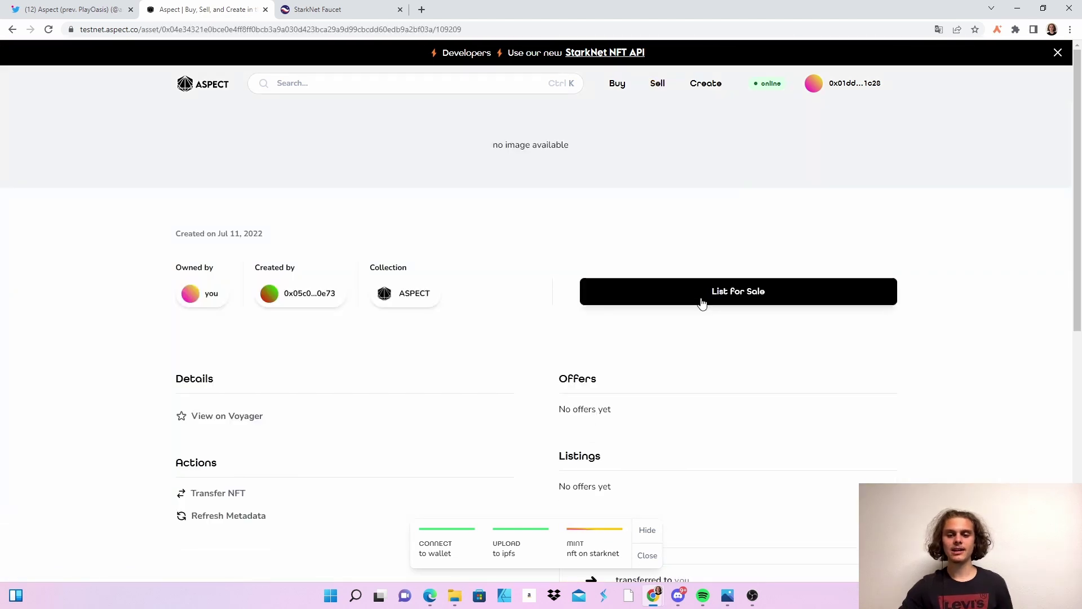
pyautogui.click(702, 303)
pyautogui.click(684, 255)
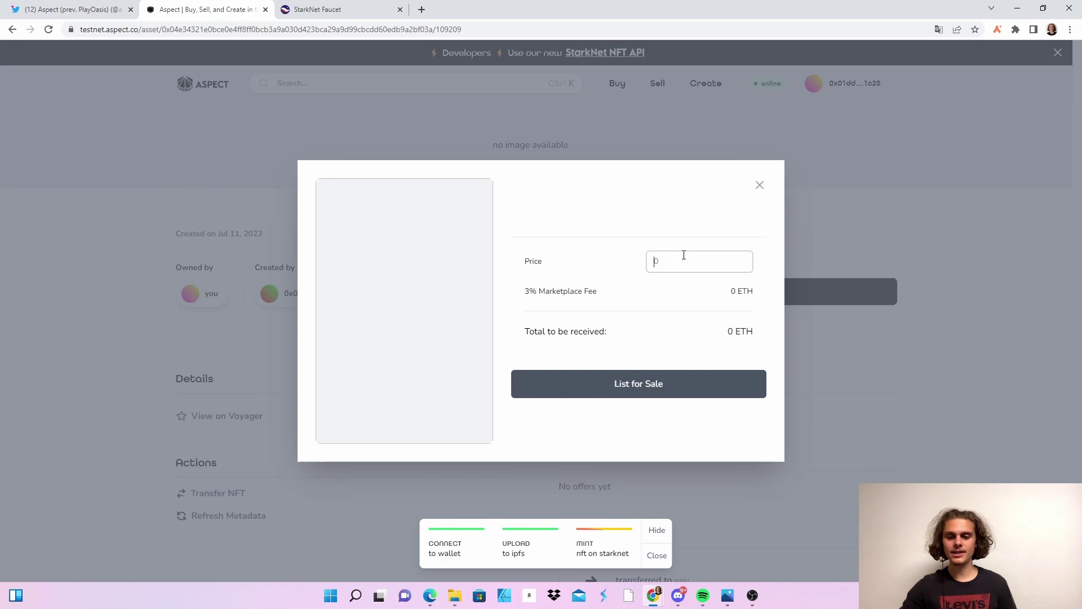
pyautogui.write('0,001')
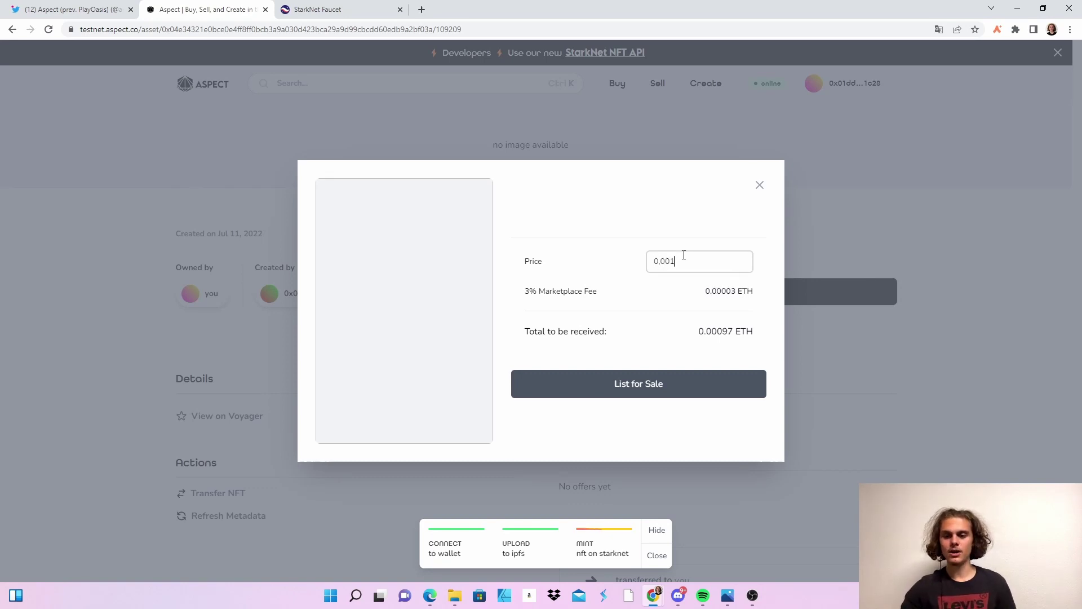
pyautogui.press('BackSpace')
pyautogui.write('2')
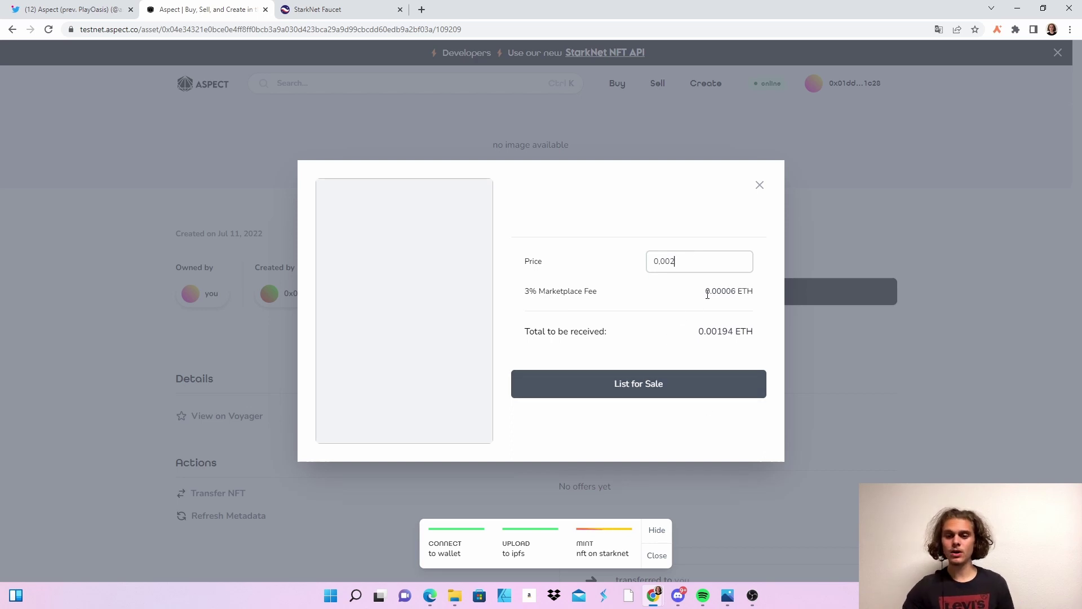
pyautogui.click(654, 386)
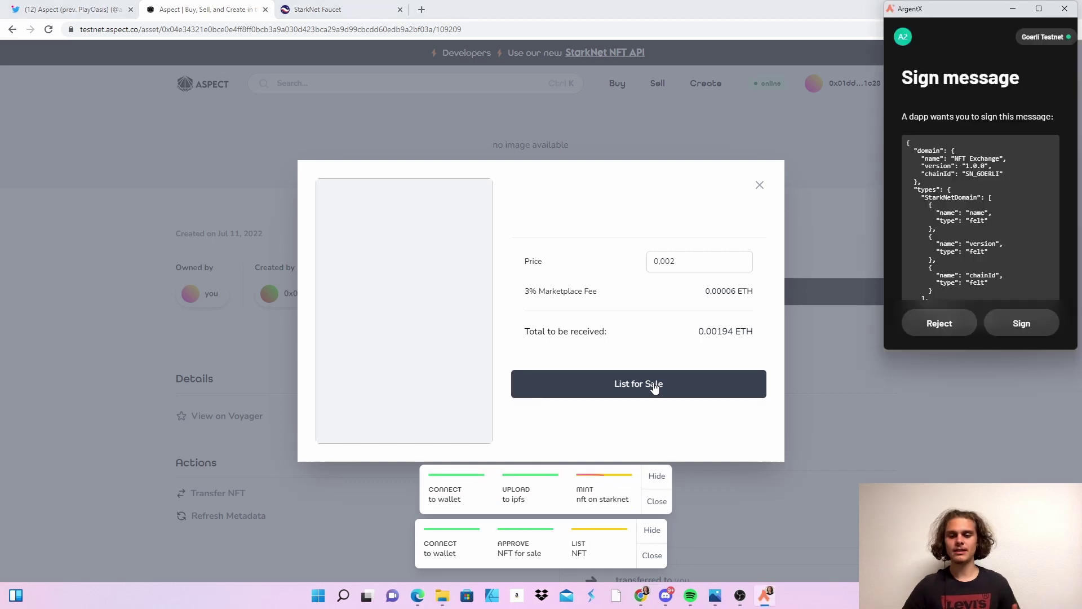
# Sign the listing in Argent X, verify the 0.002 ETH listing on Sell, then browse Buy.
pyautogui.click(1008, 320)
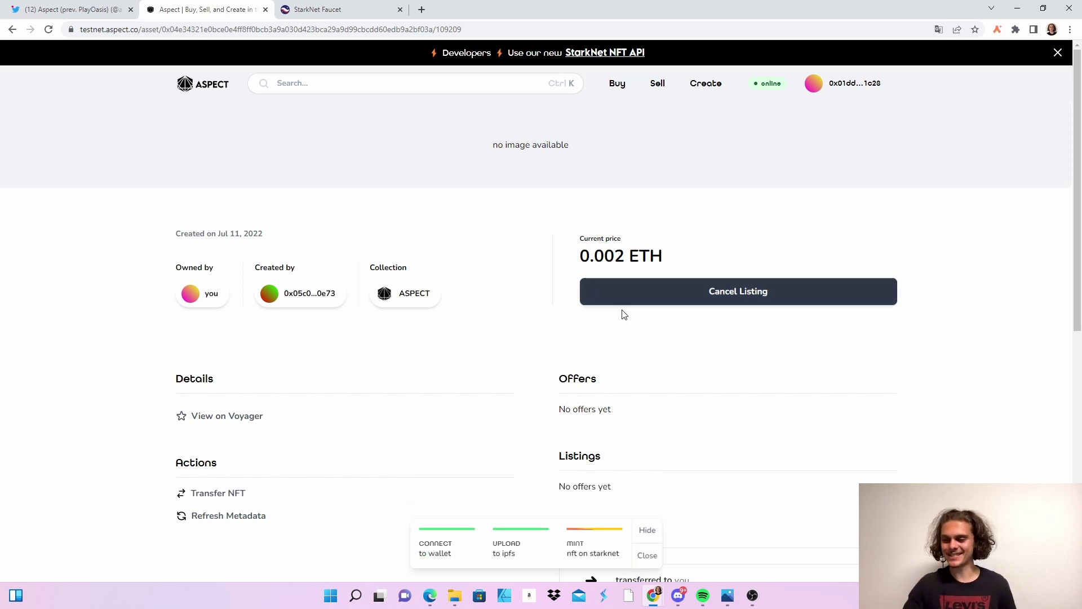
pyautogui.click(658, 85)
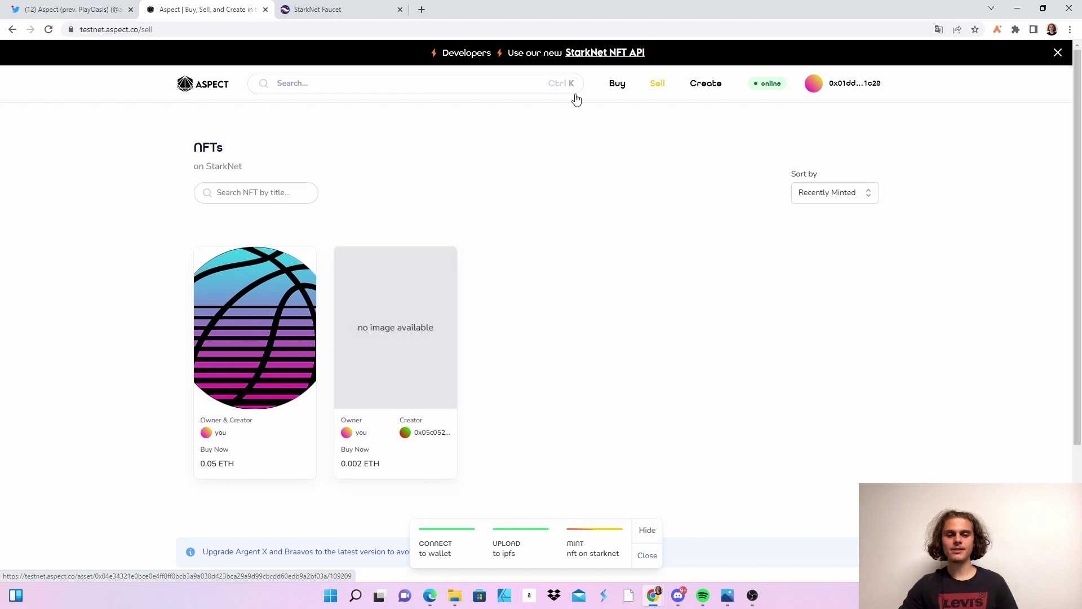
pyautogui.click(620, 86)
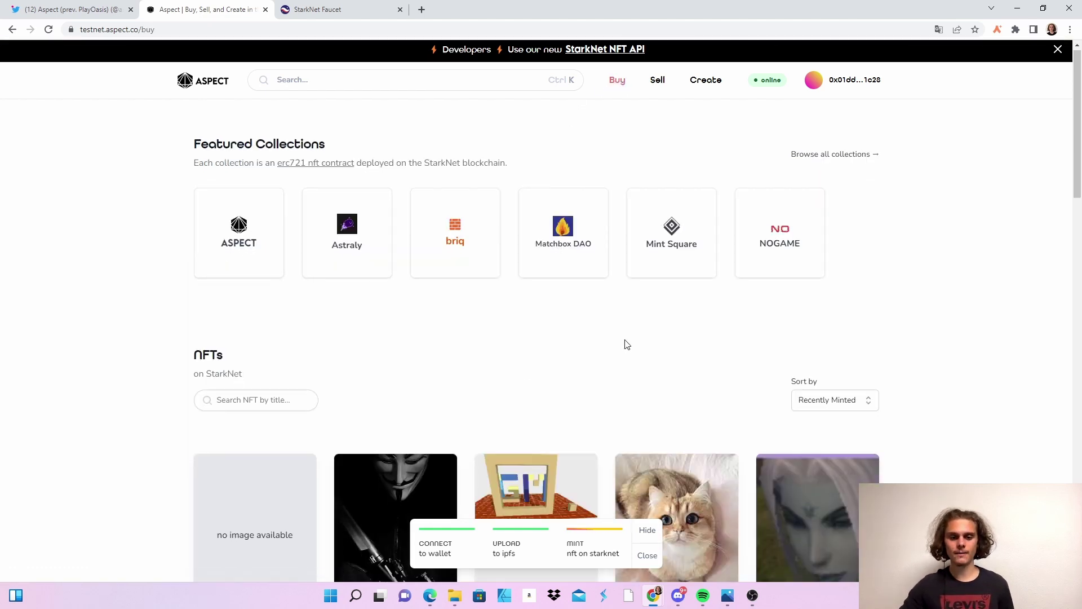
pyautogui.scroll(-2, 625, 345)
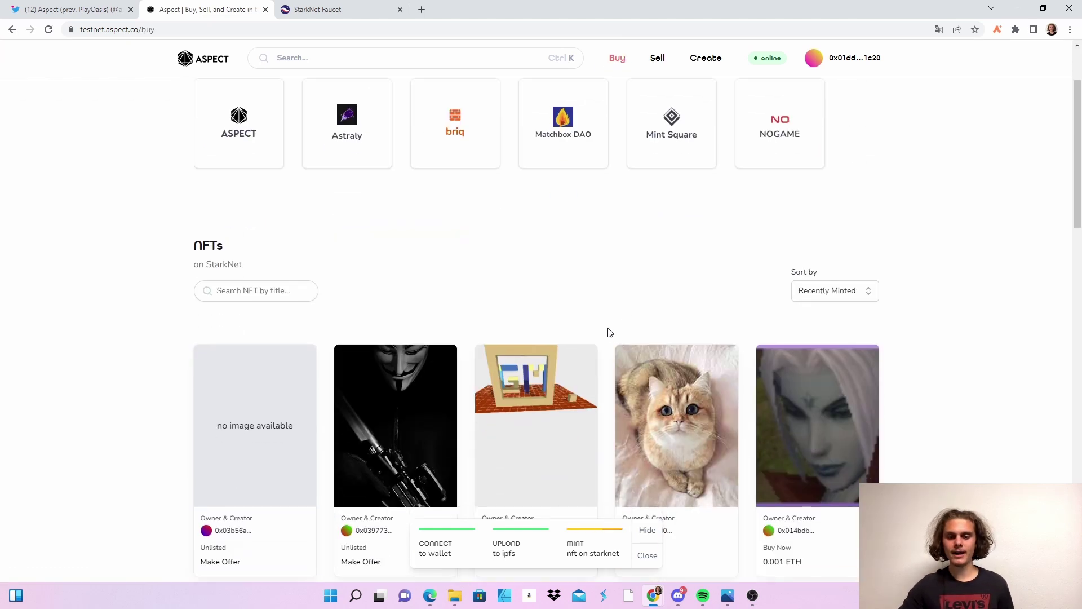
# Sort the marketplace NFTs by Price: Low to High.
pyautogui.click(833, 293)
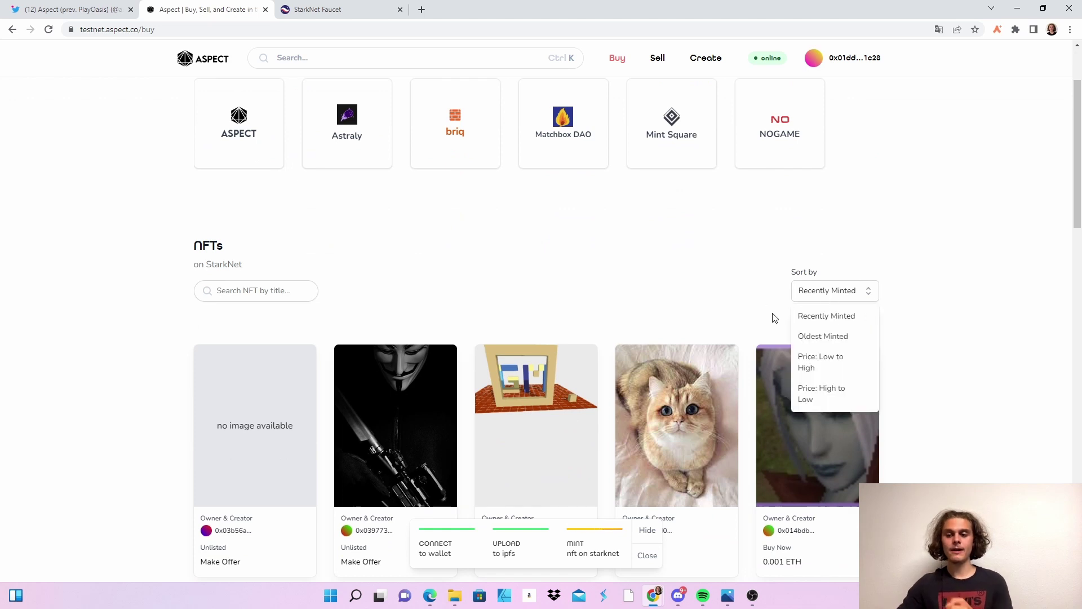
pyautogui.click(843, 375)
pyautogui.scroll(-1, 577, 289)
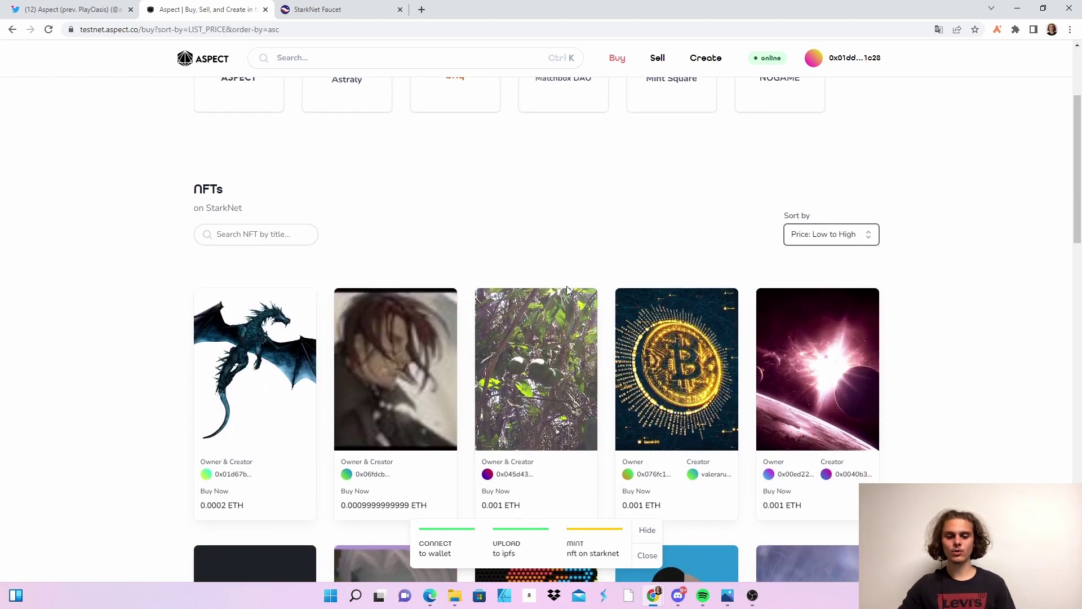
# Try buying the Dragon NFT at 0.0002 ETH twice, rejecting both failing Argent X requests.
pyautogui.click(281, 349)
pyautogui.scroll(-3, 650, 307)
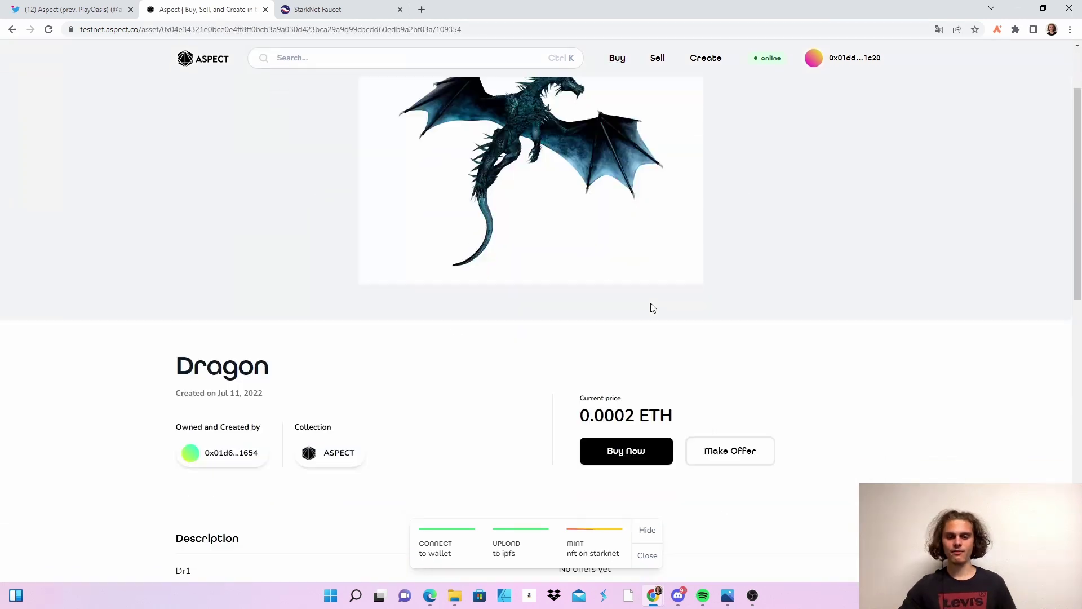
pyautogui.click(628, 386)
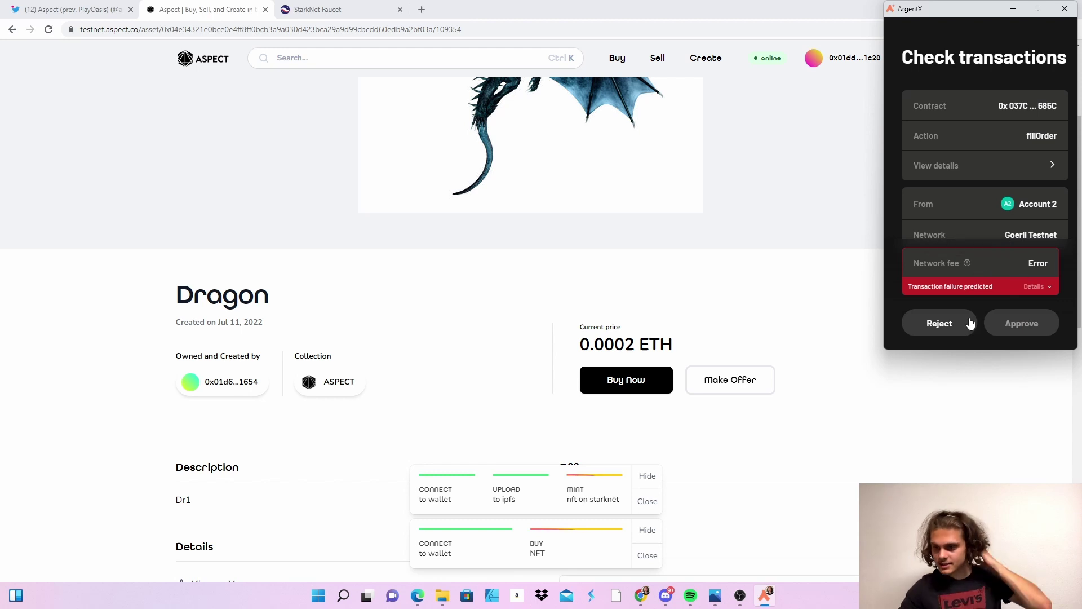
pyautogui.click(1037, 286)
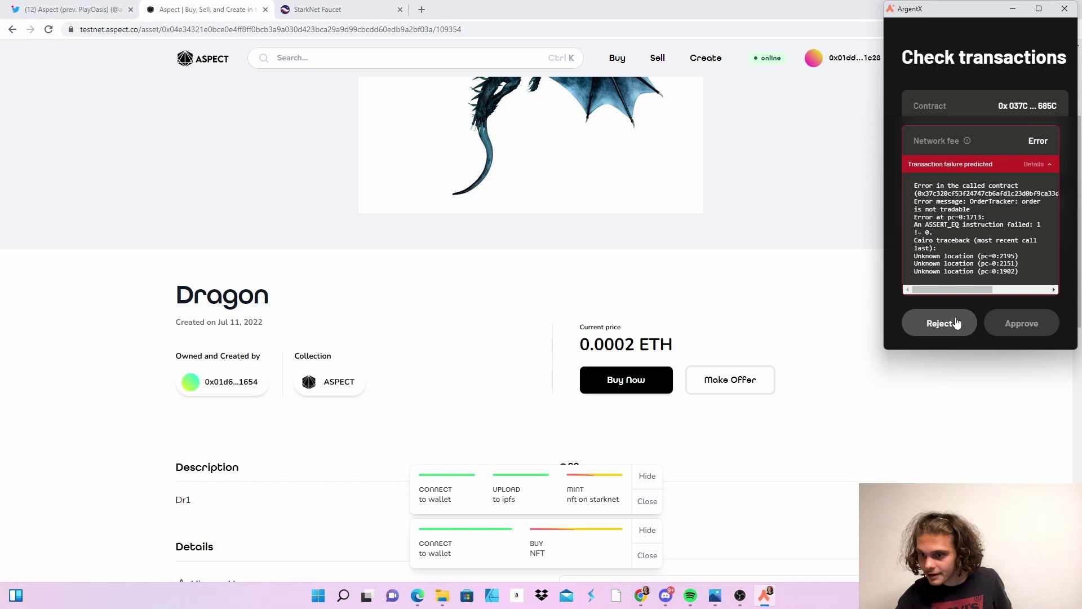
pyautogui.click(939, 323)
pyautogui.click(658, 391)
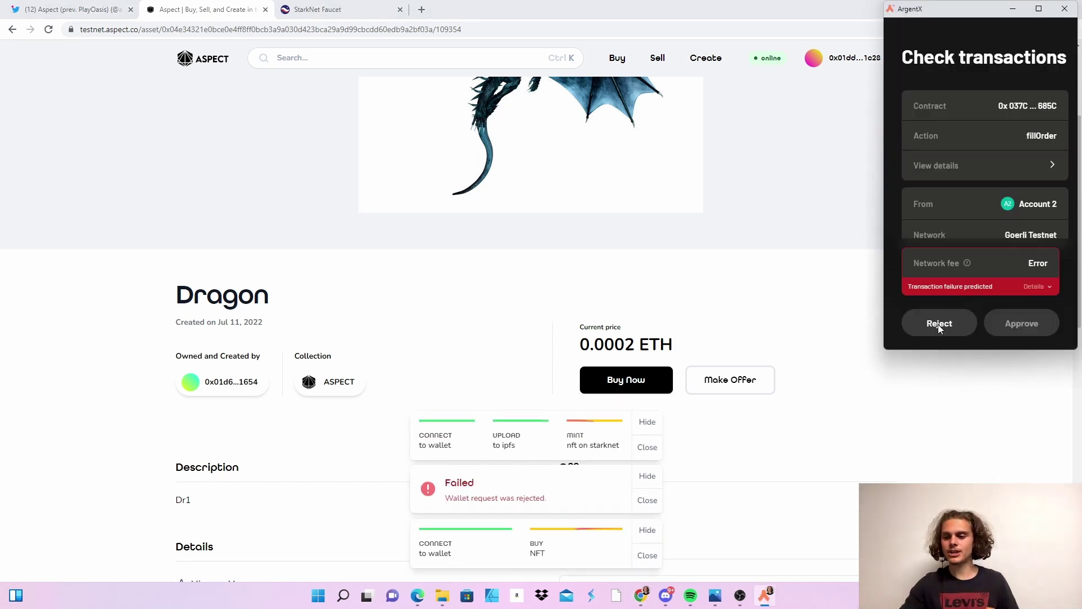
pyautogui.click(13, 29)
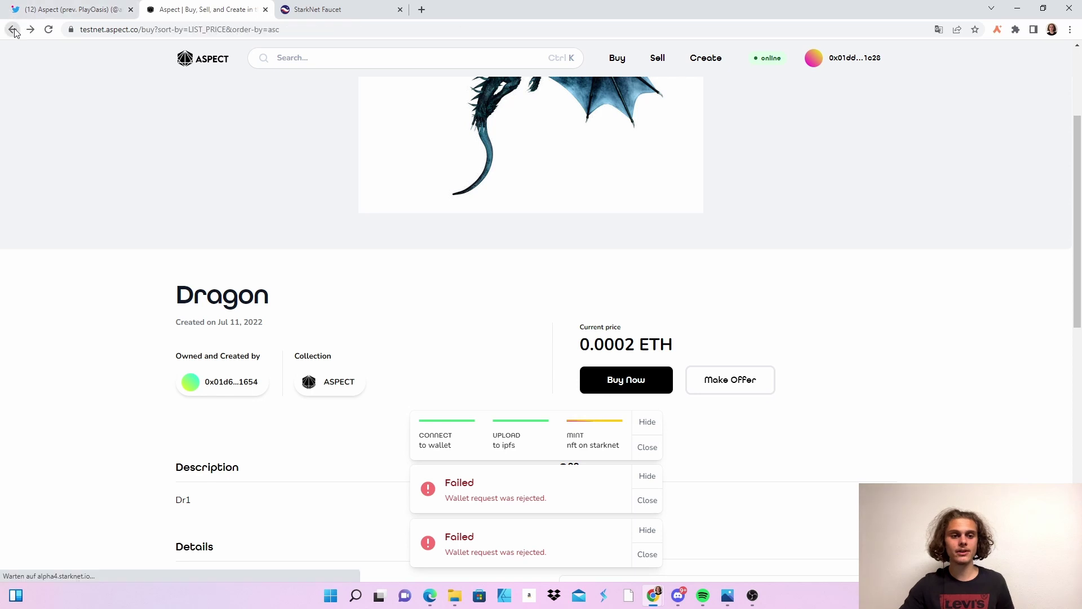
# Try buying the 454 NFT, reject the failing request, check the wallet balance, and go back.
pyautogui.click(374, 345)
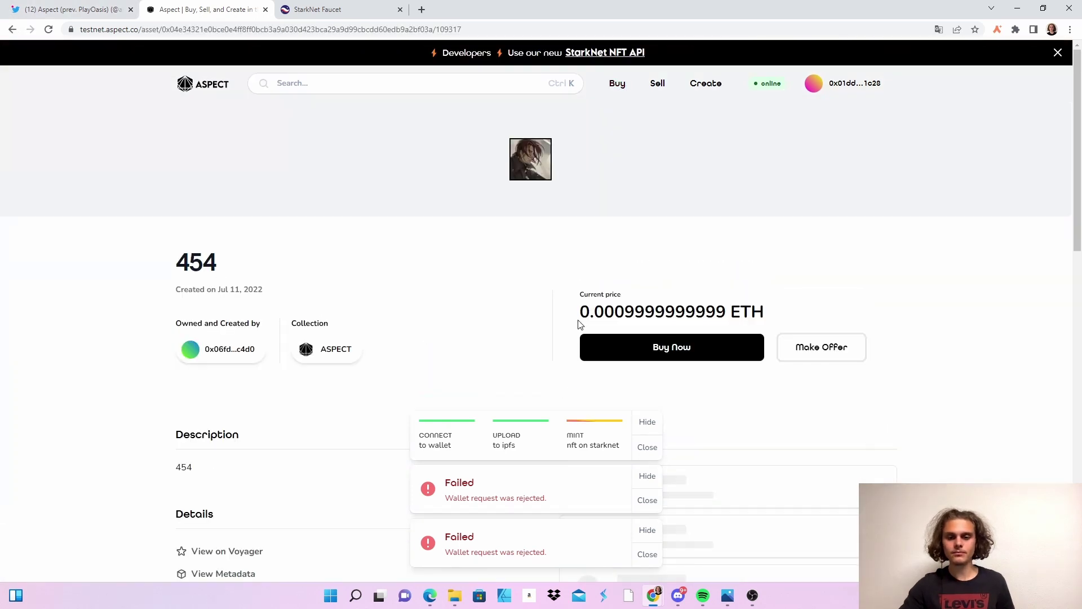
pyautogui.click(692, 350)
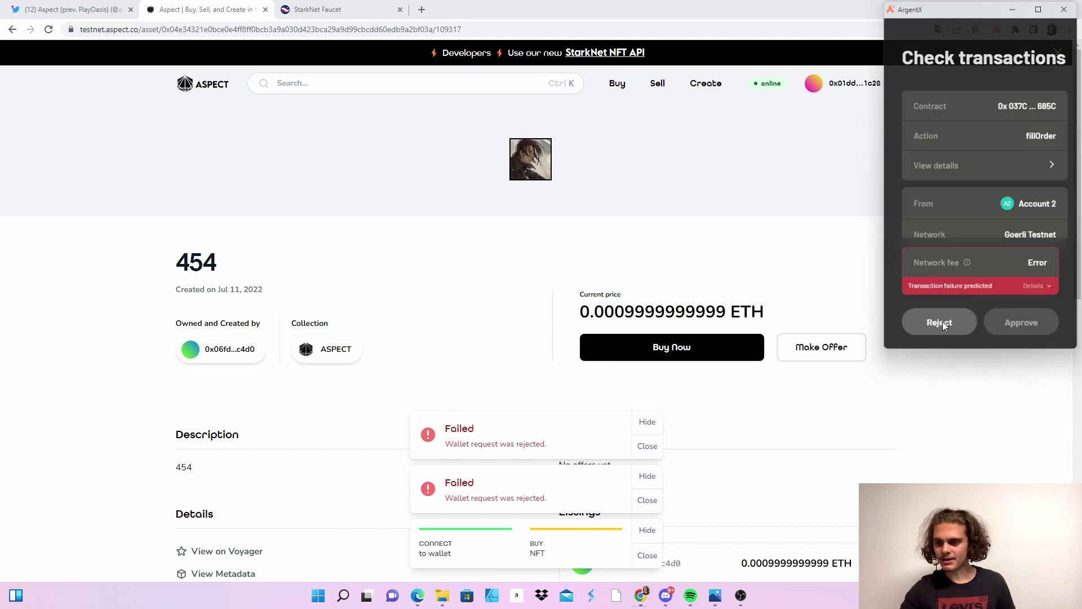
pyautogui.click(940, 323)
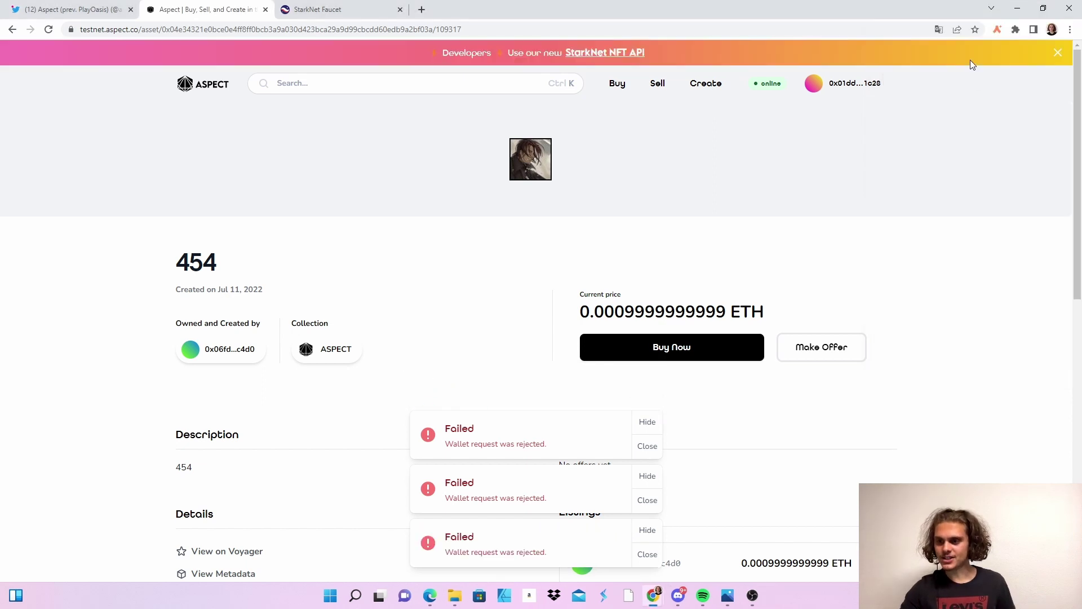
pyautogui.click(997, 29)
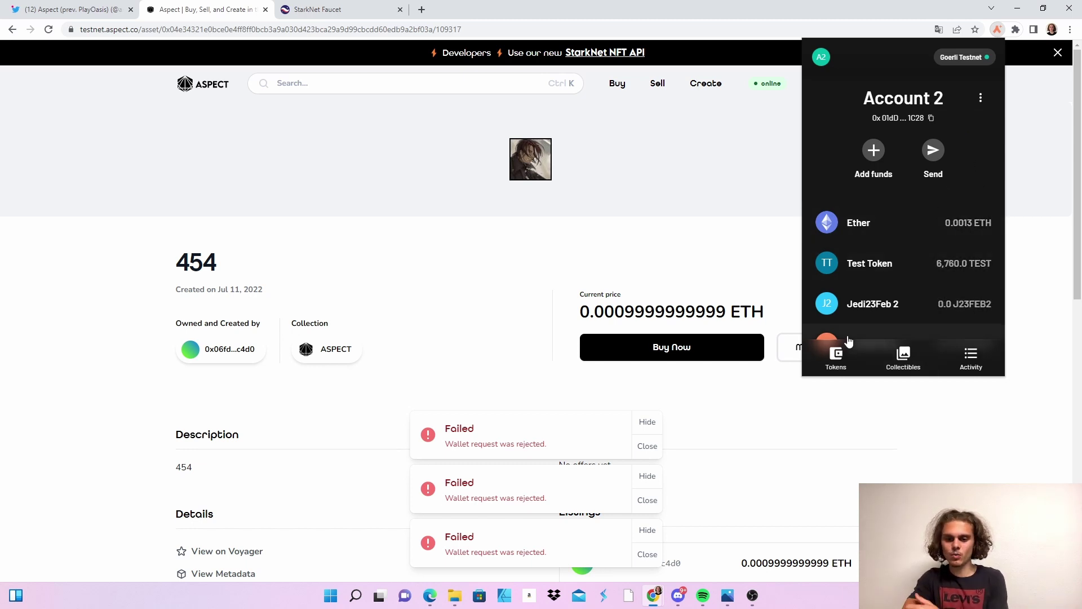
pyautogui.click(12, 29)
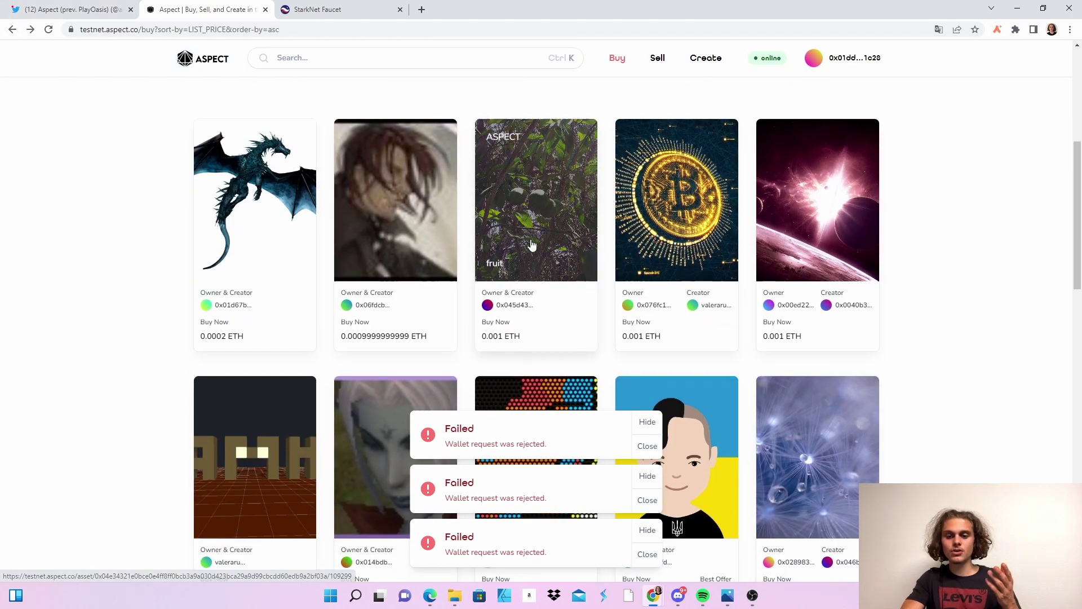
# Open the fruit NFT's page and dismiss the three failed-purchase notices.
pyautogui.click(533, 244)
pyautogui.scroll(-2, 667, 434)
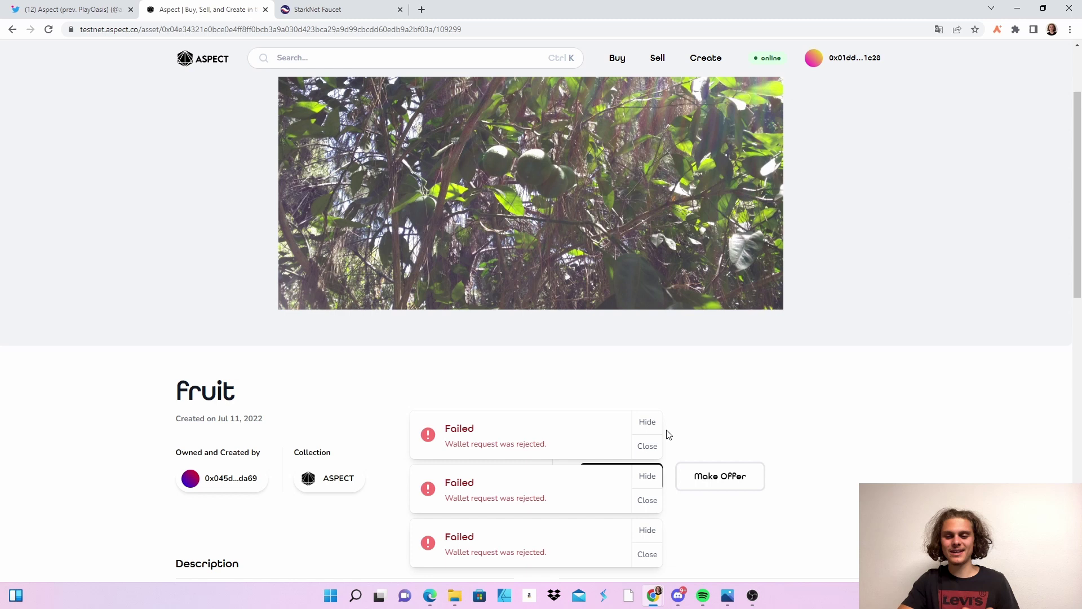
pyautogui.click(648, 448)
pyautogui.click(648, 500)
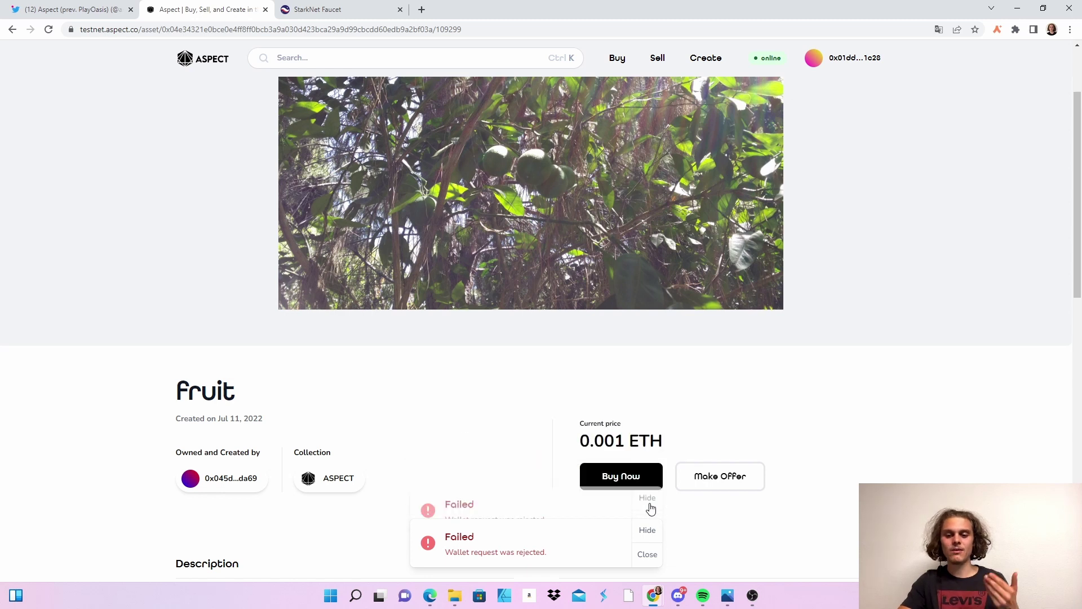
pyautogui.click(647, 555)
# Buy the fruit NFT for 0.001 ETH, approving it in Argent X, then view the Sell page.
pyautogui.click(626, 481)
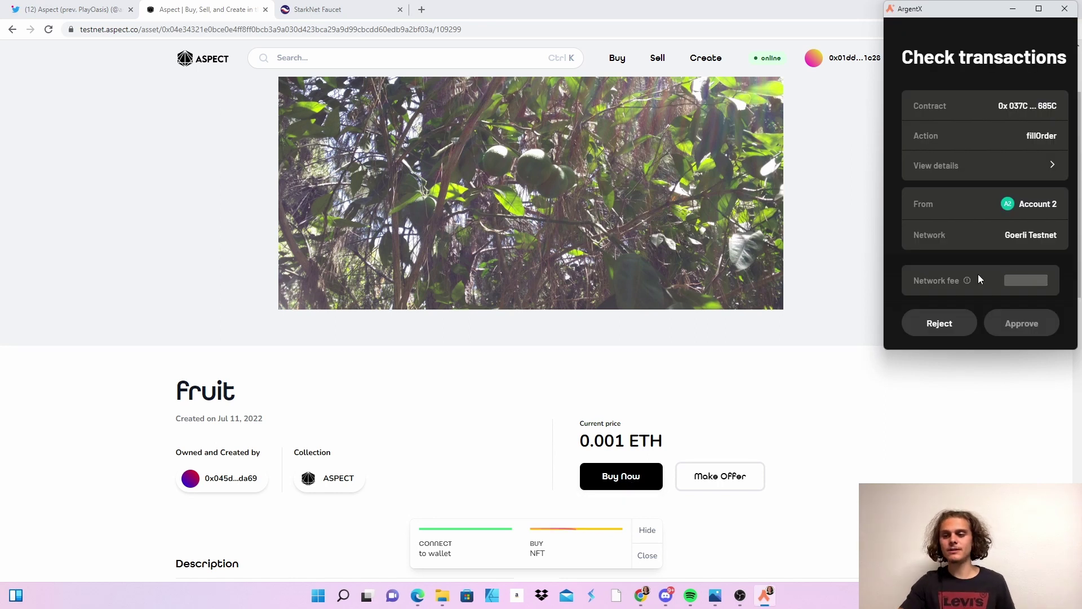
pyautogui.moveTo(972, 281)
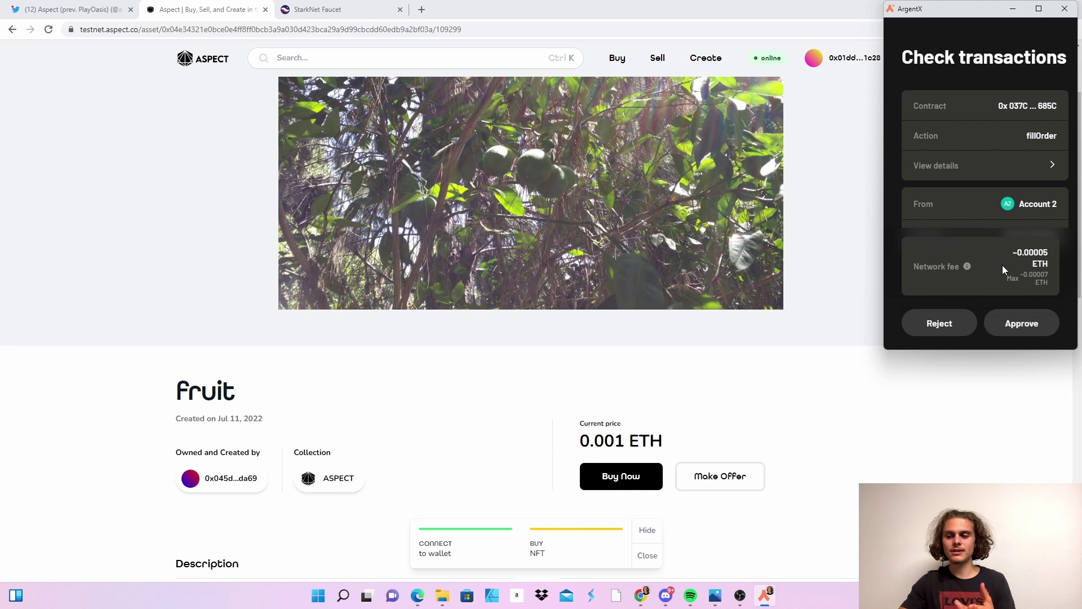
pyautogui.click(1033, 324)
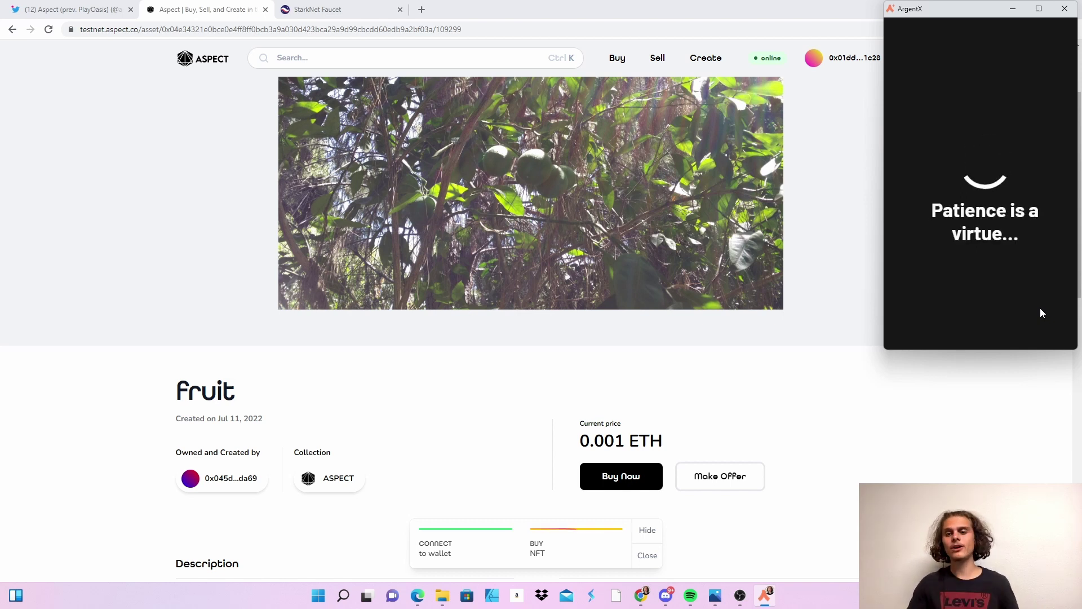
pyautogui.click(664, 83)
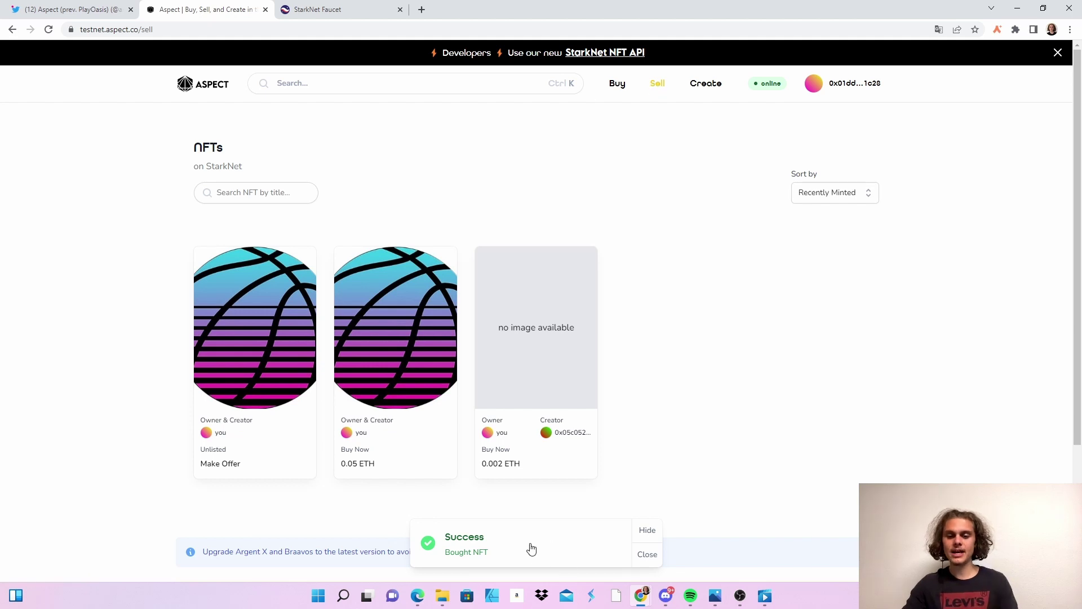
pyautogui.click(617, 83)
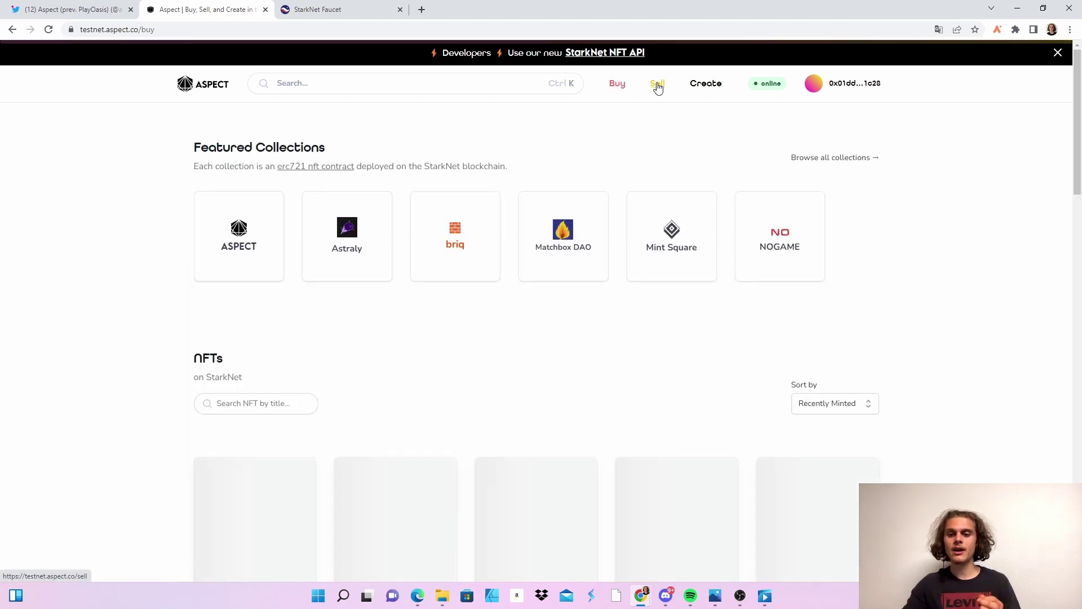
pyautogui.click(657, 84)
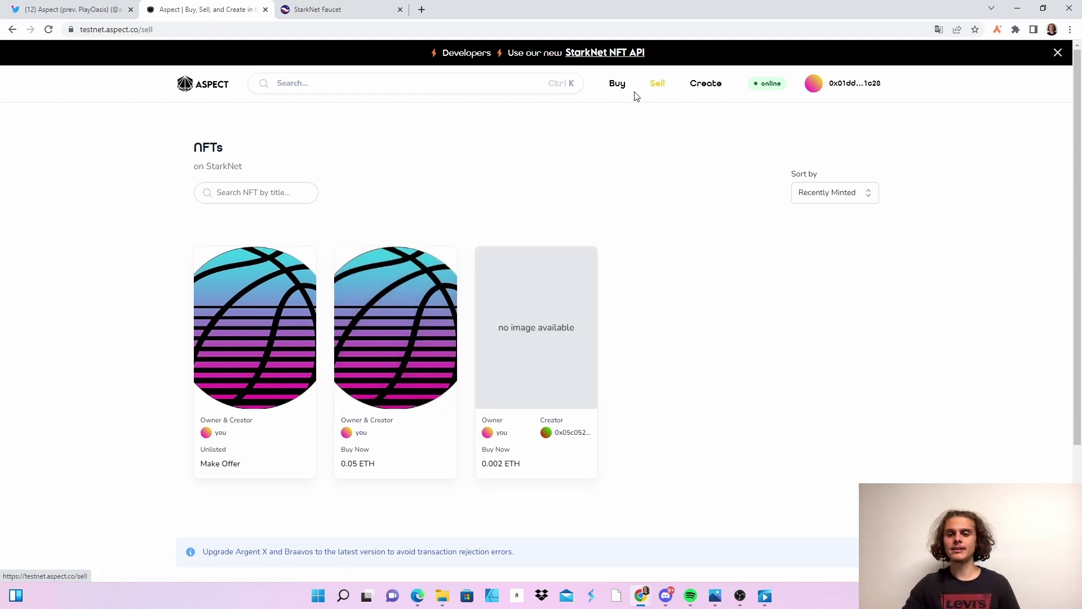
pyautogui.click(614, 85)
pyautogui.click(655, 84)
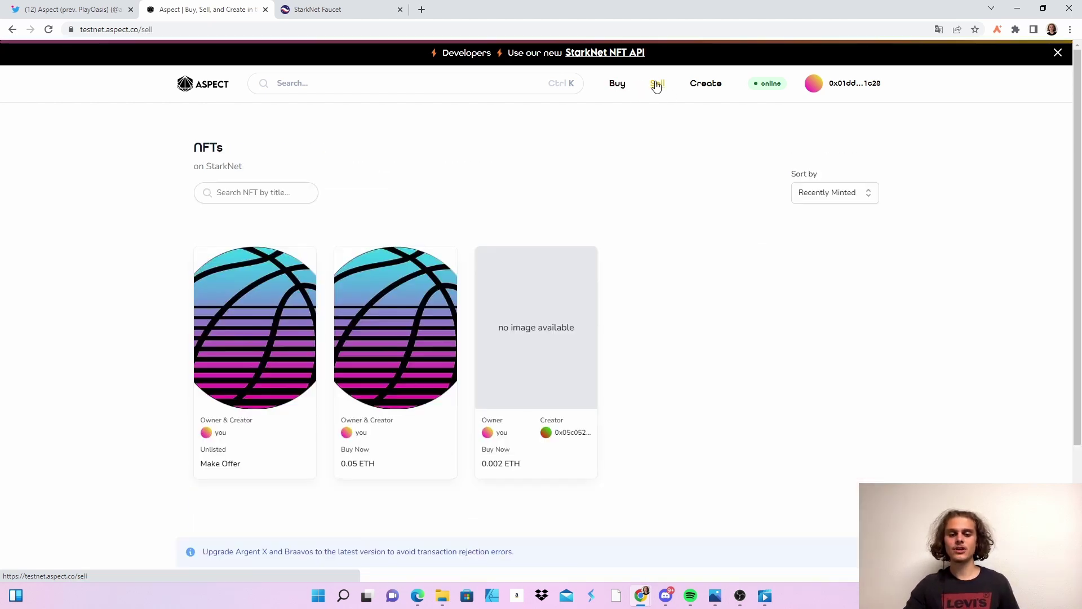
pyautogui.scroll(-3, 632, 257)
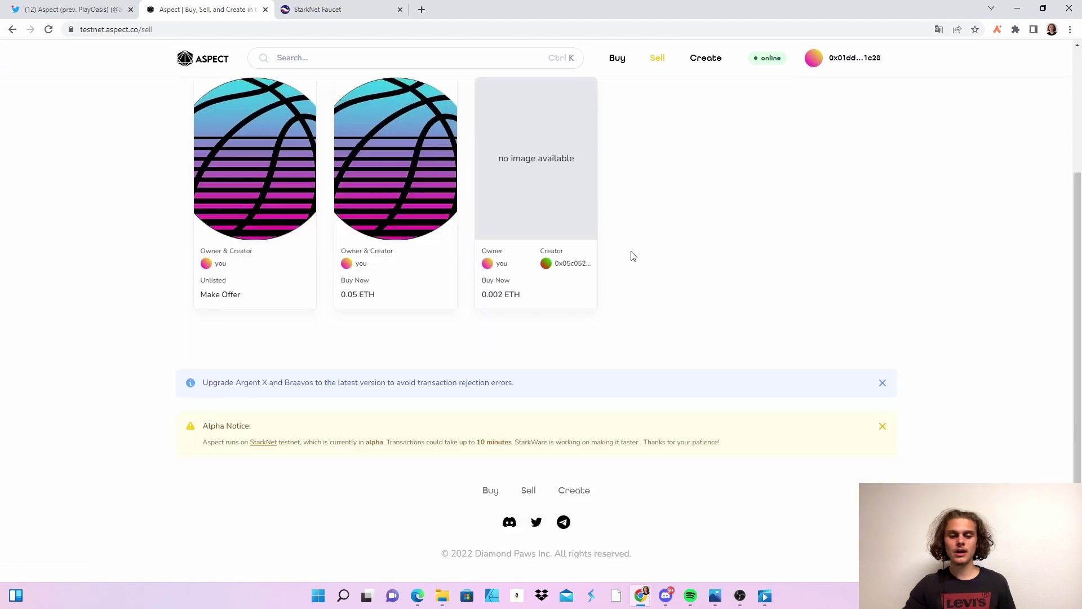
# Reload the Sell page so the bought fruit NFT appears among owned NFTs.
pyautogui.click(48, 29)
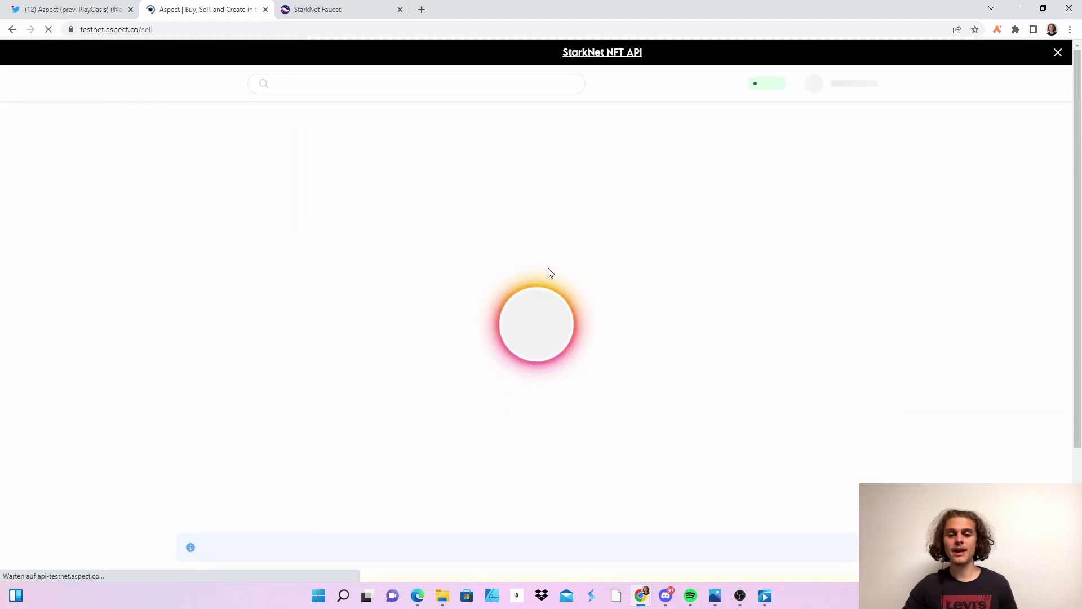